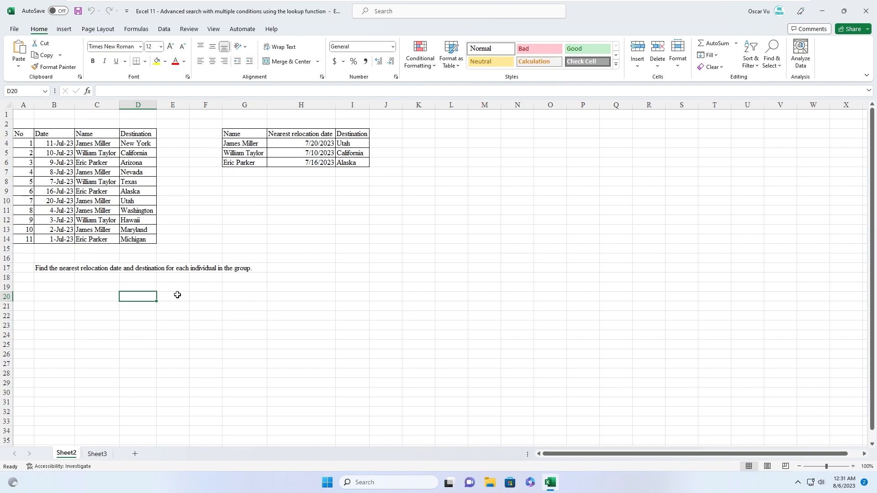
click(206, 249)
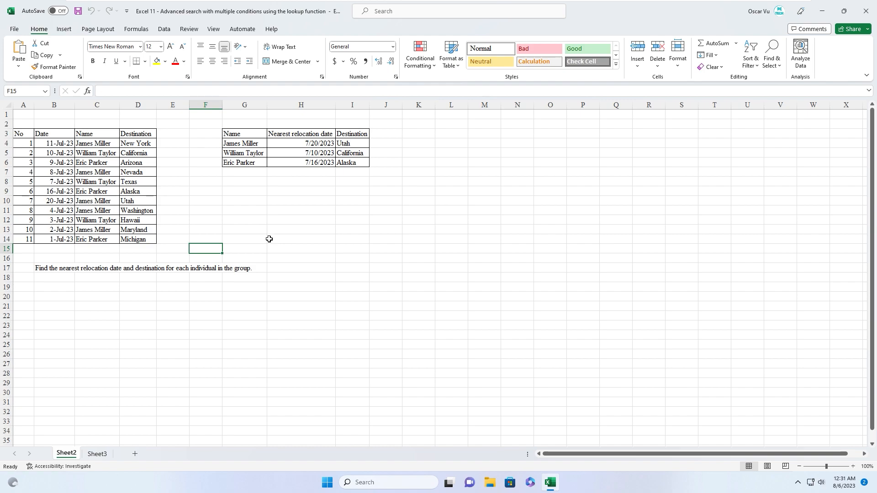
click(86, 183)
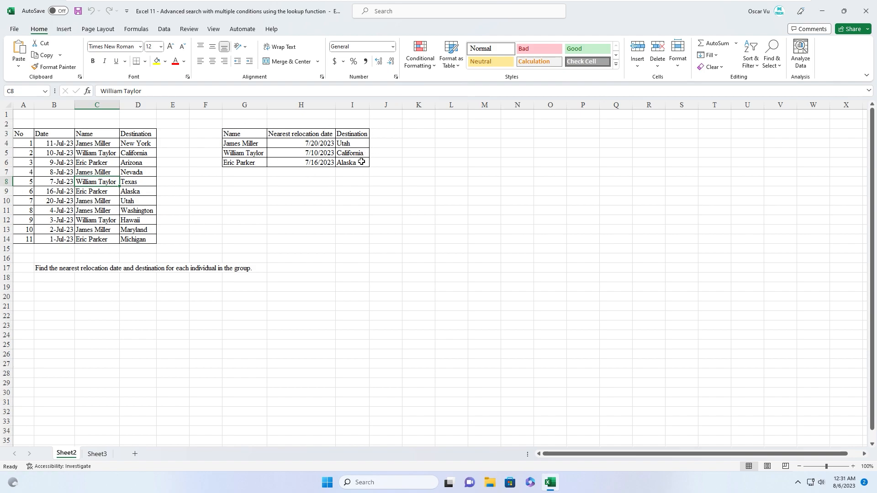
click(281, 178)
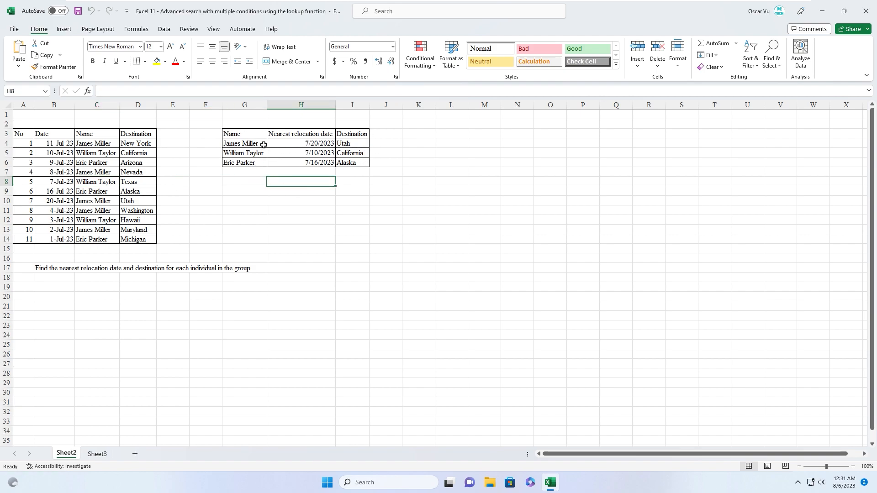
click(319, 133)
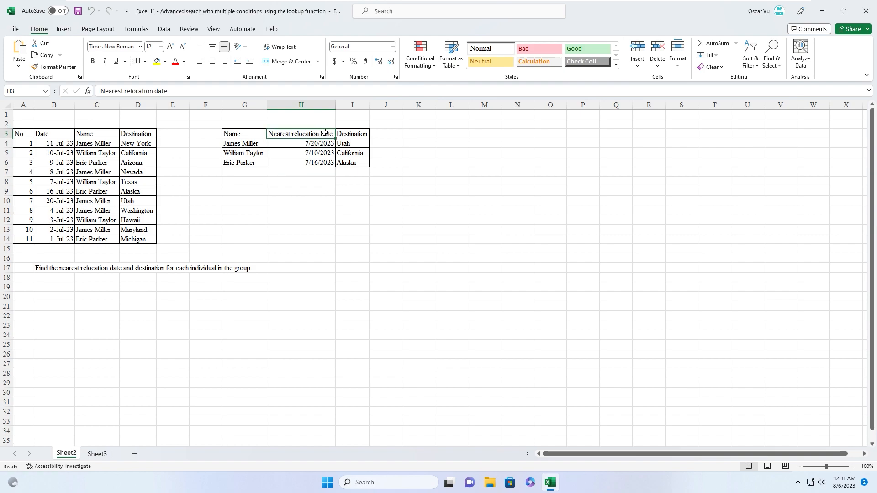
click(358, 132)
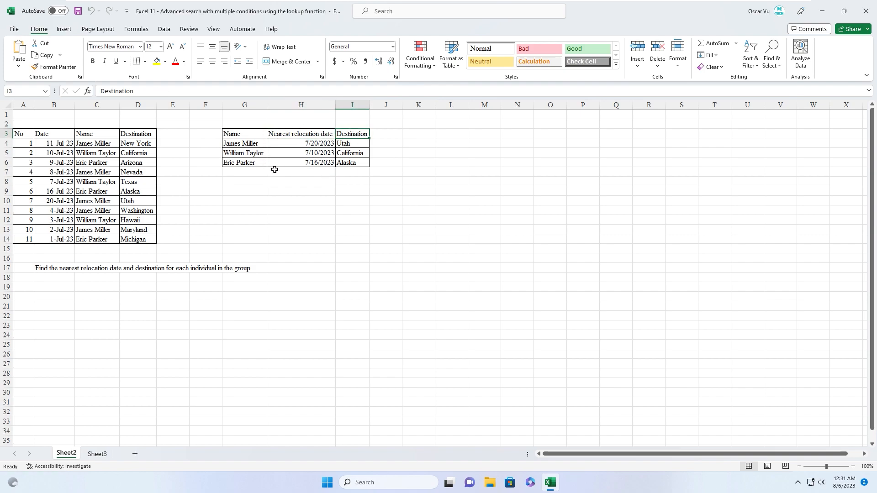
click(292, 181)
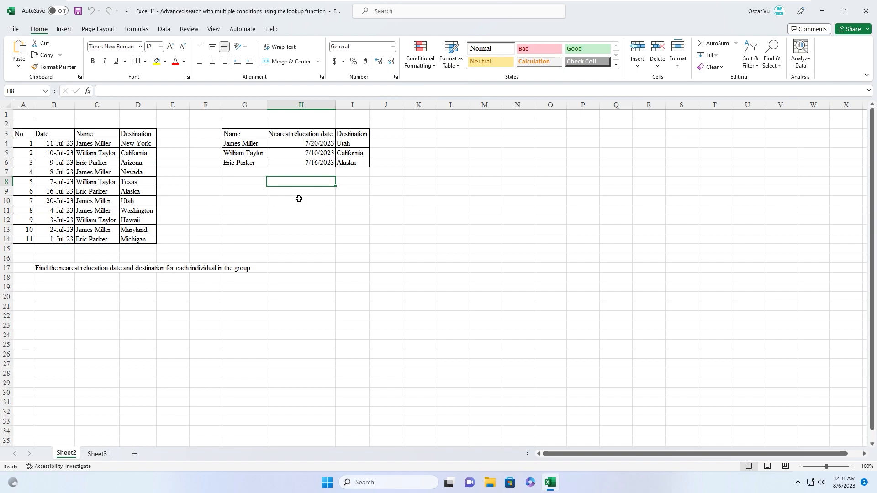
Step: Begin the nearest relocation date formula in H4 with =lookup(2,1/(
click(295, 190)
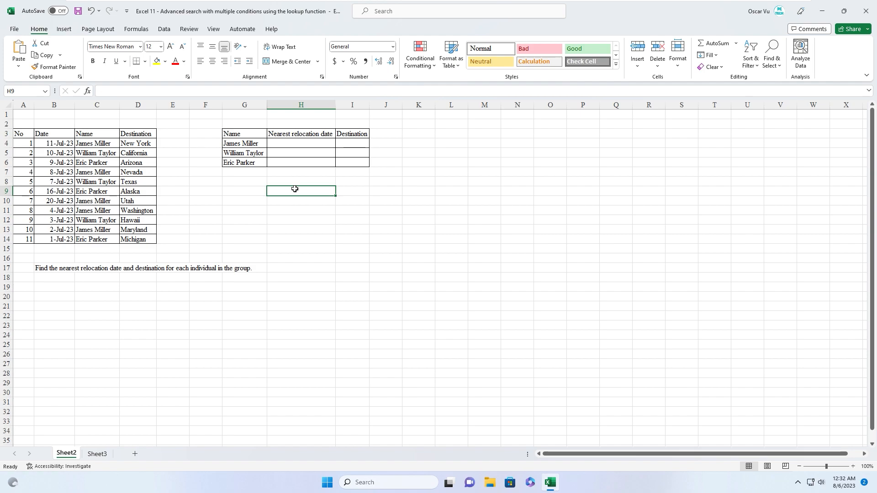
key(Up)
key(Up)
key(Up)
key(Up)
key(Up)
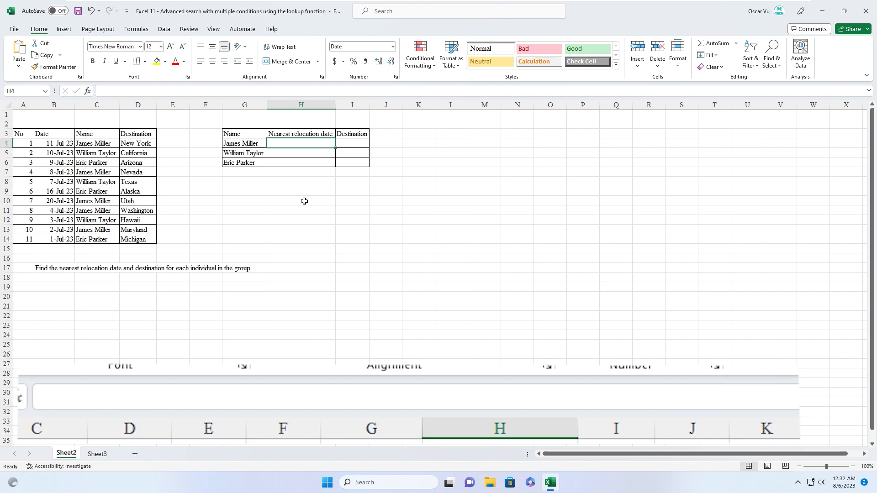
text(=lookup)
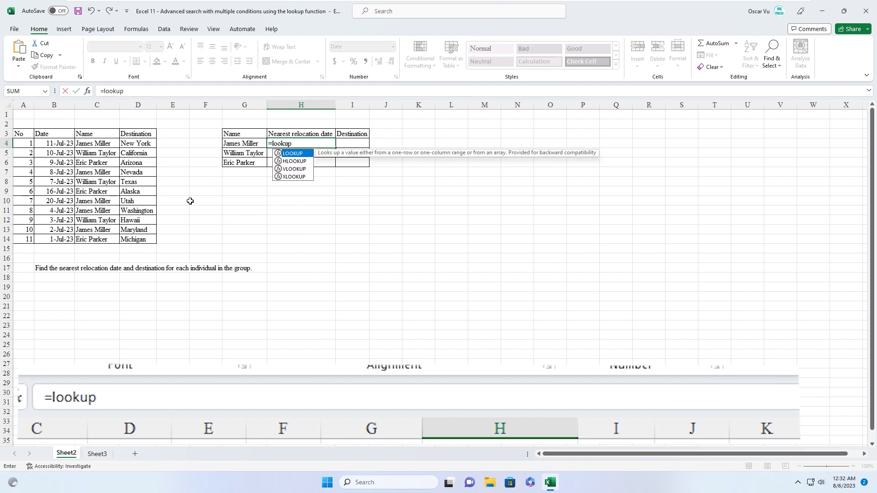
text((2,1/()
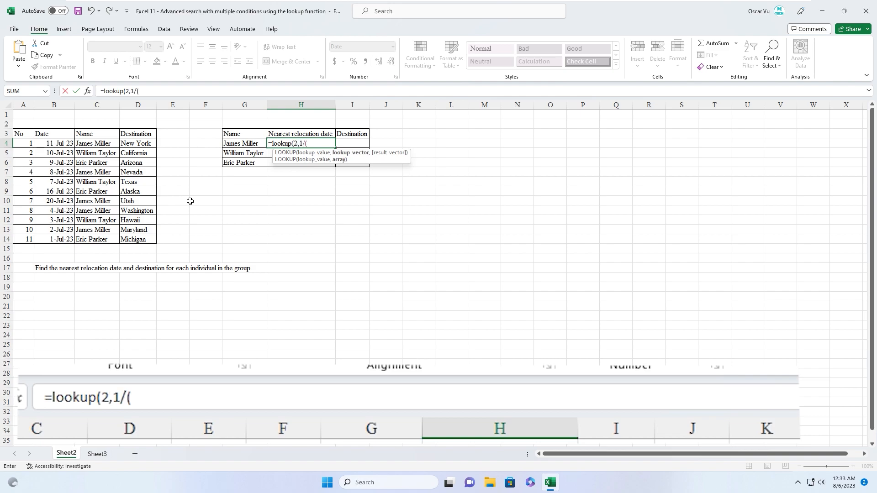
Step: Add the name condition ($C$4:$C$14=$G4 to the lookup vector, fixing the name range and only the column of G4
text(()
drag(89, 144, 96, 239)
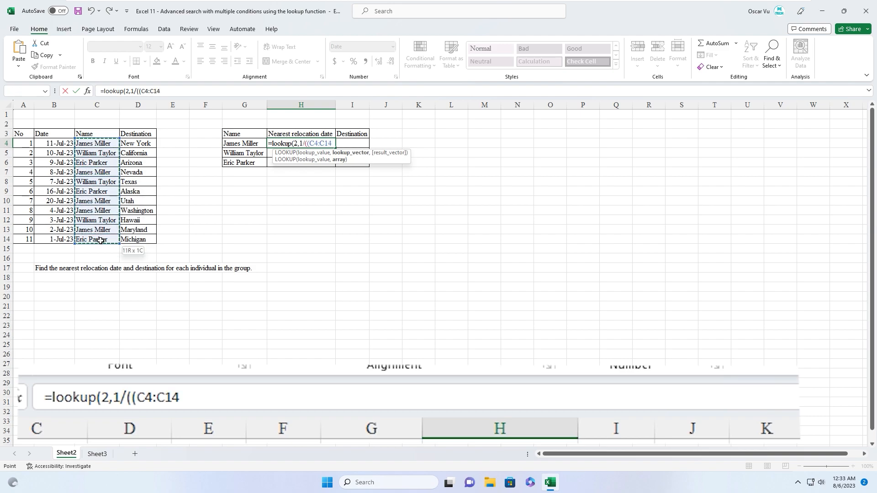
key(F4)
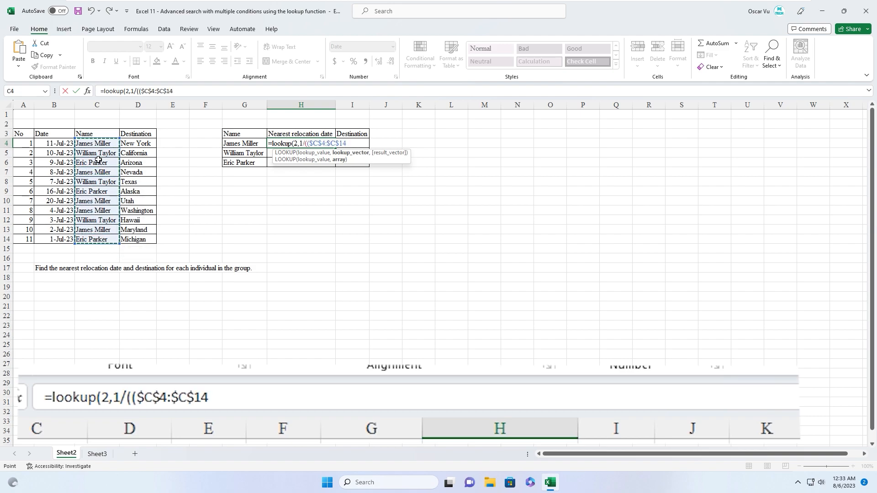
text(=)
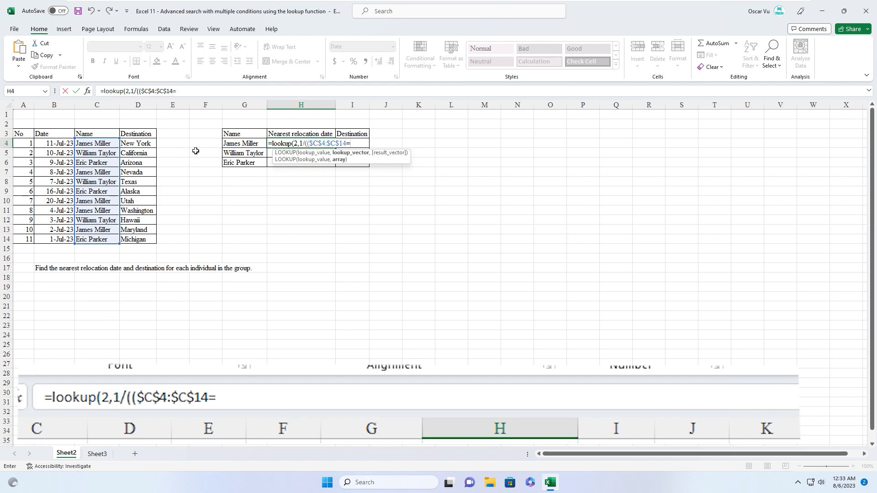
click(238, 144)
click(351, 144)
text($G4)
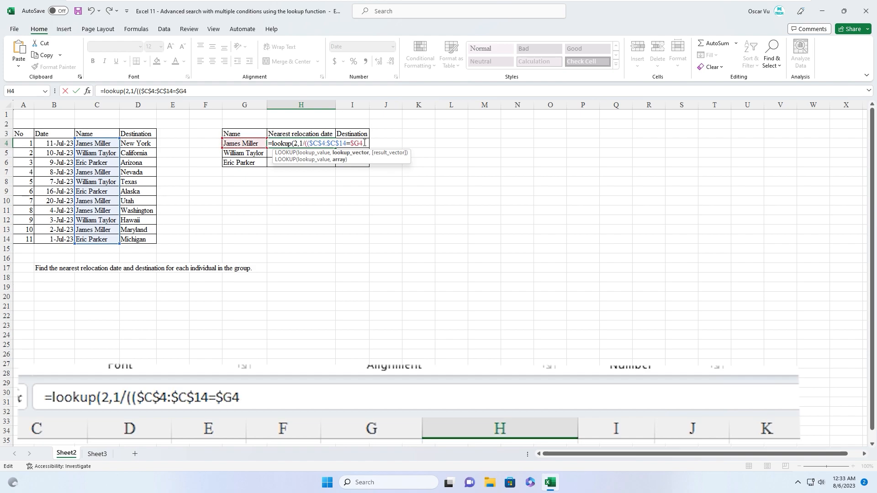
Step: Close the name condition and divide it by a date condition that starts with ($B$4:$B$14=
text()/()
drag(52, 144, 49, 236)
key(F4)
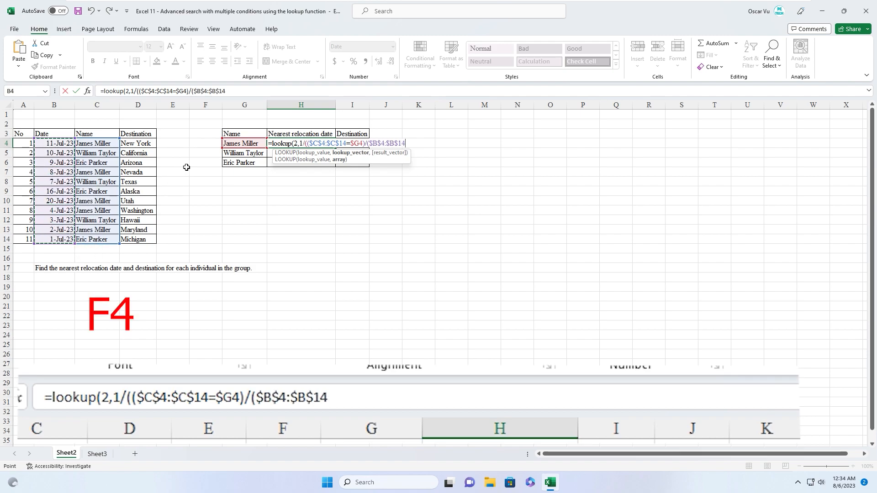
text(=)
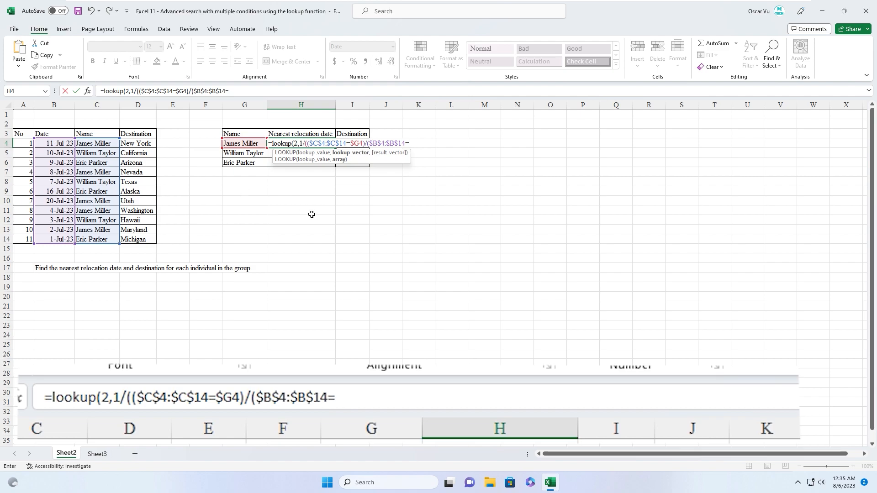
Step: Compare the dates against a MAX function whose first factor is the absolute date range ($B$4:$B$14), followed by a multiplication sign
text(max)
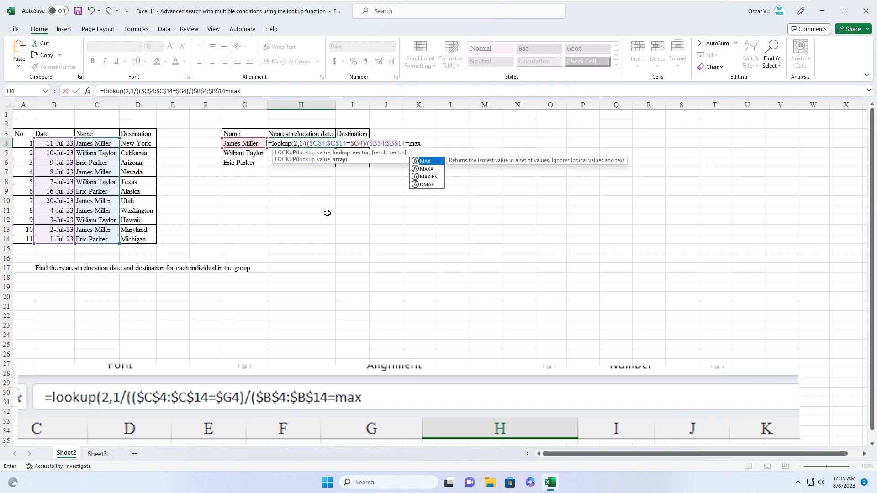
text(()
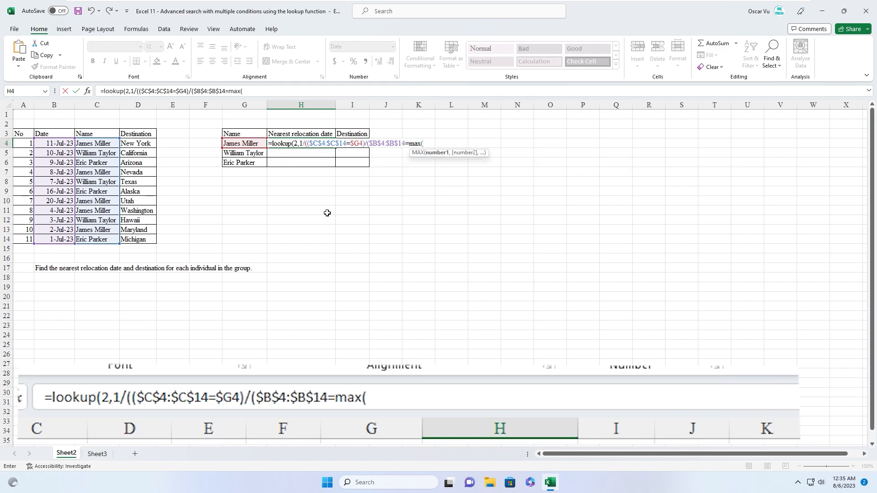
text(()
drag(53, 145, 59, 237)
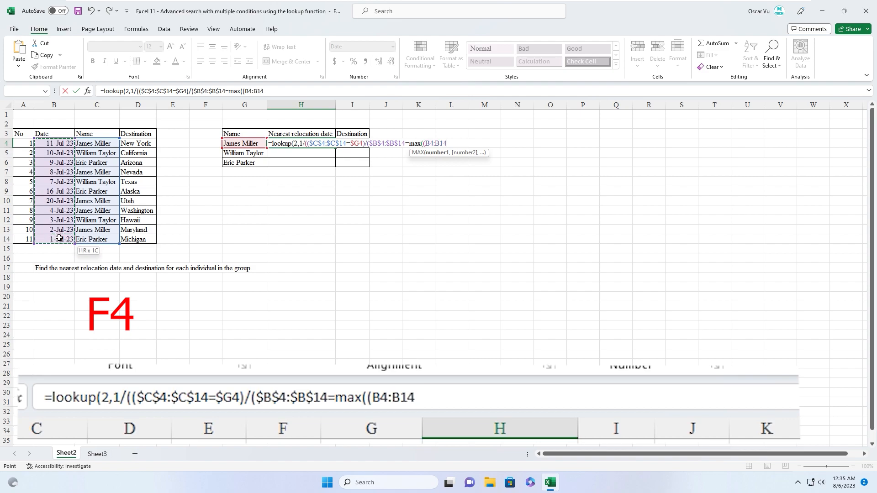
key(F4)
text()*)
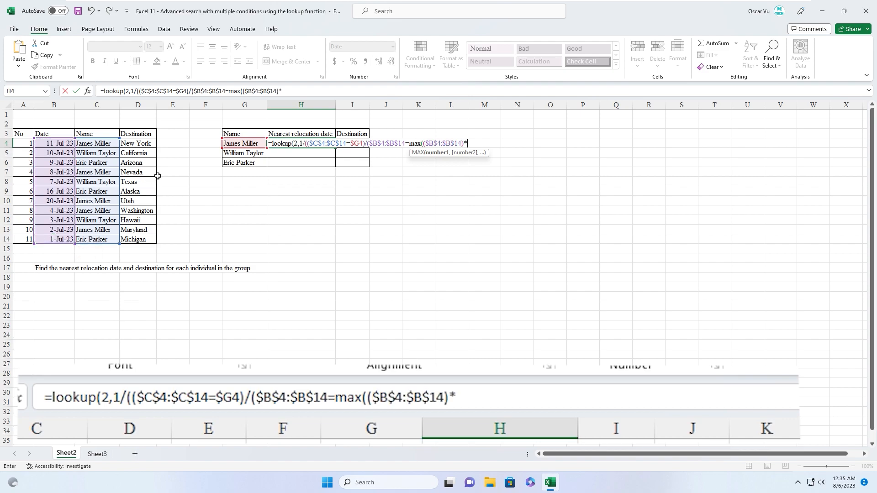
Step: Reuse a copy of the name condition $C$4:$C$14=$G4 as the second factor inside MAX and close the MAX function
text(()
drag(311, 144, 364, 144)
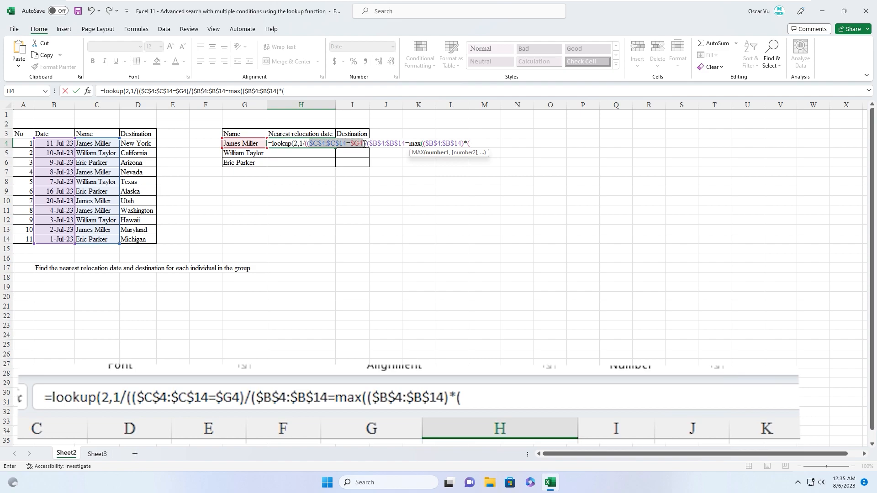
right_click(332, 144)
click(344, 160)
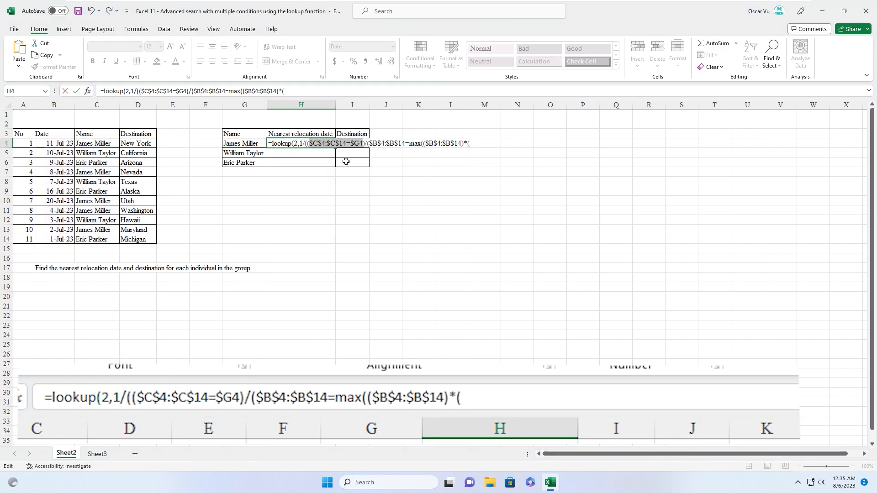
click(474, 144)
key(ctrl+v)
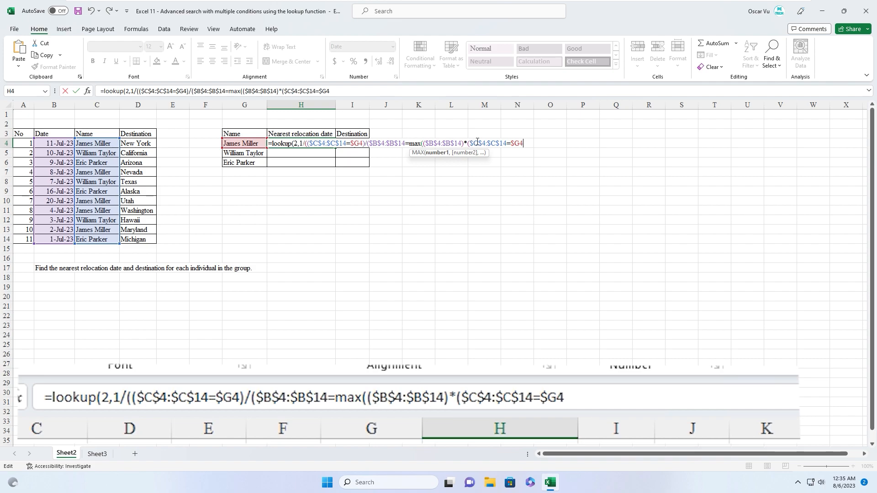
text()))
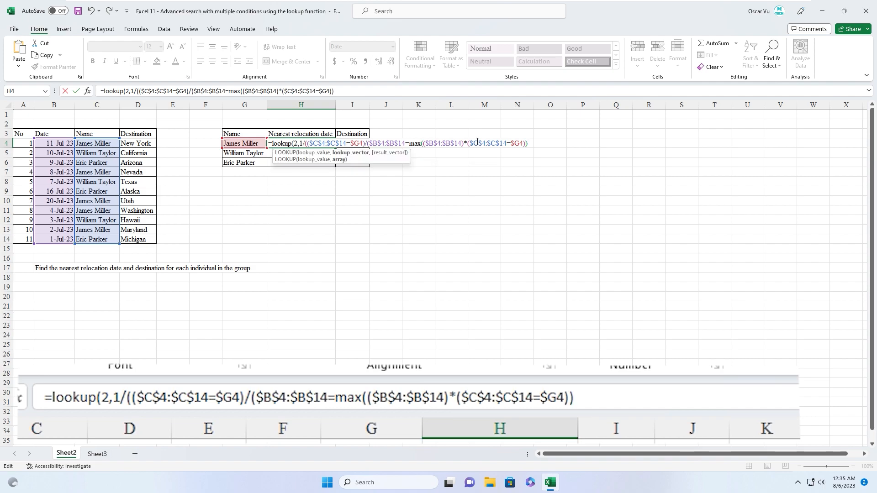
Step: Close the lookup vector, set $B$4:$B$14 as the result vector, and enter the completed LOOKUP formula in H4
text()),)
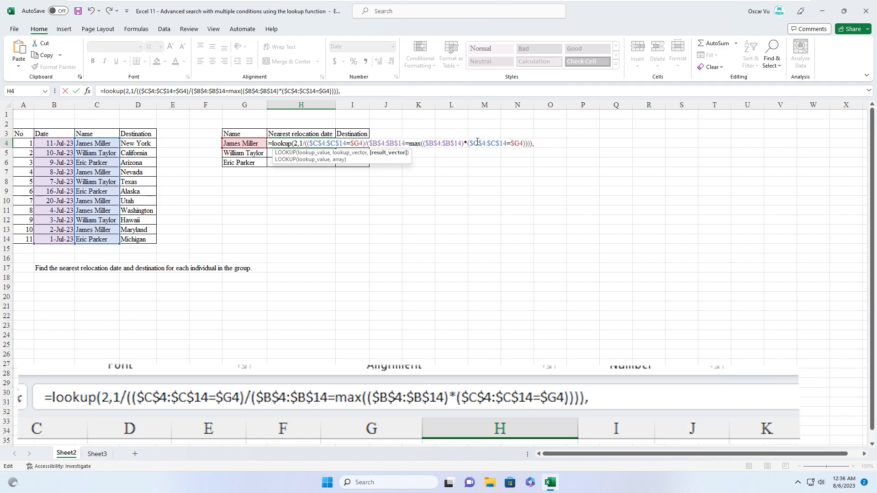
click(51, 143)
drag(50, 157, 49, 241)
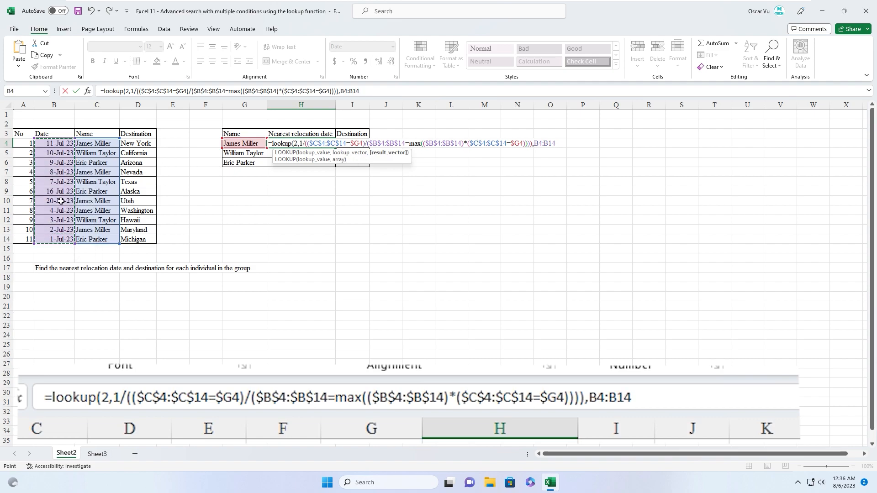
key(F4)
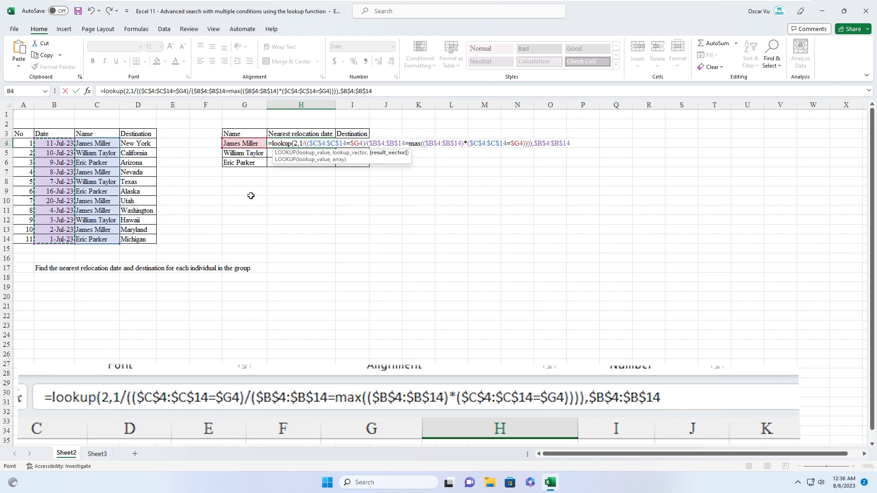
text())
key(Return)
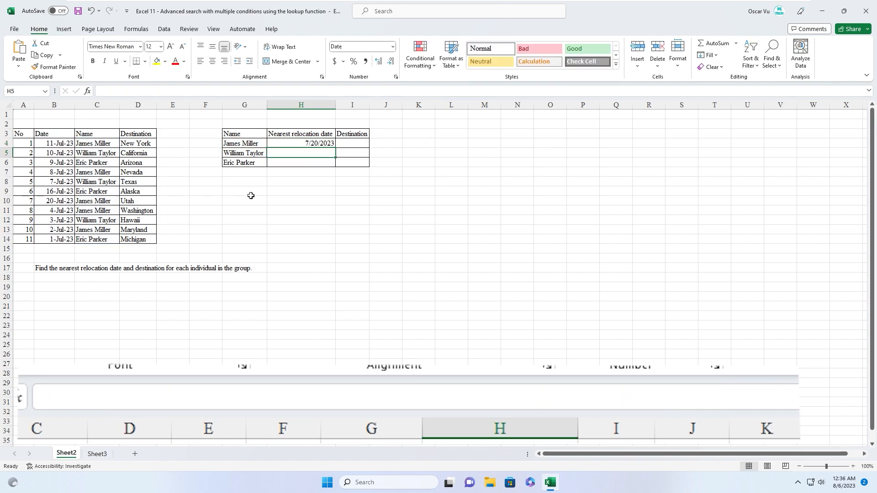
Step: Start a VLOOKUP formula in I4 with the nearest relocation date in H4 as the lookup value
click(296, 144)
click(348, 144)
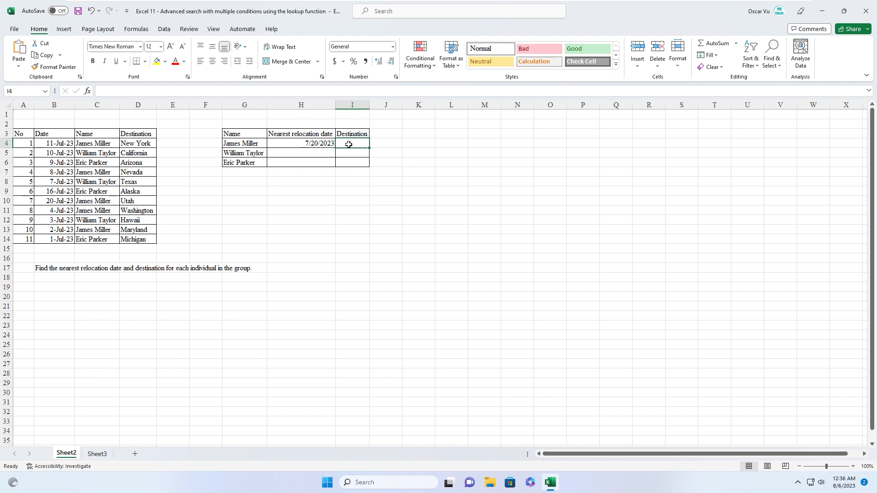
text(=vlookup)
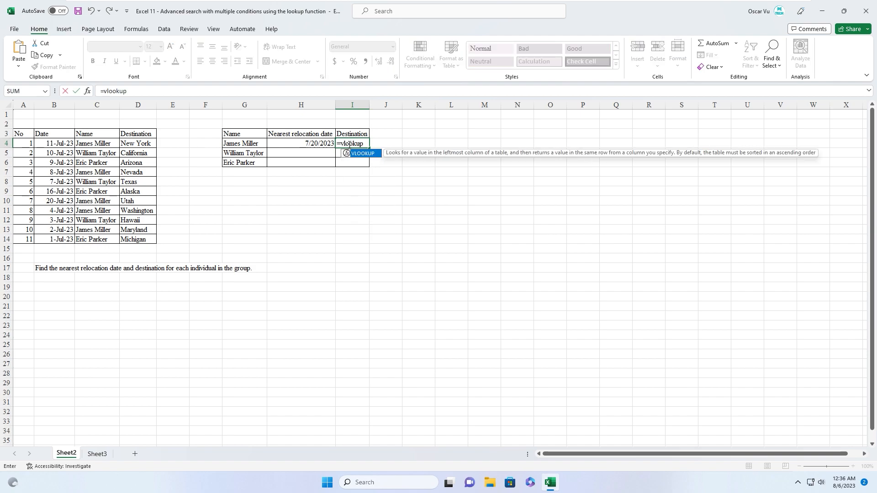
text(()
click(299, 144)
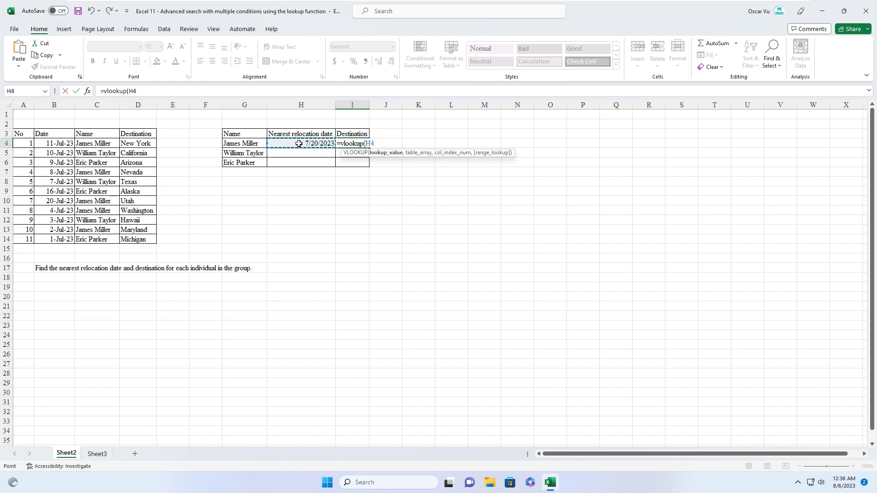
text(,)
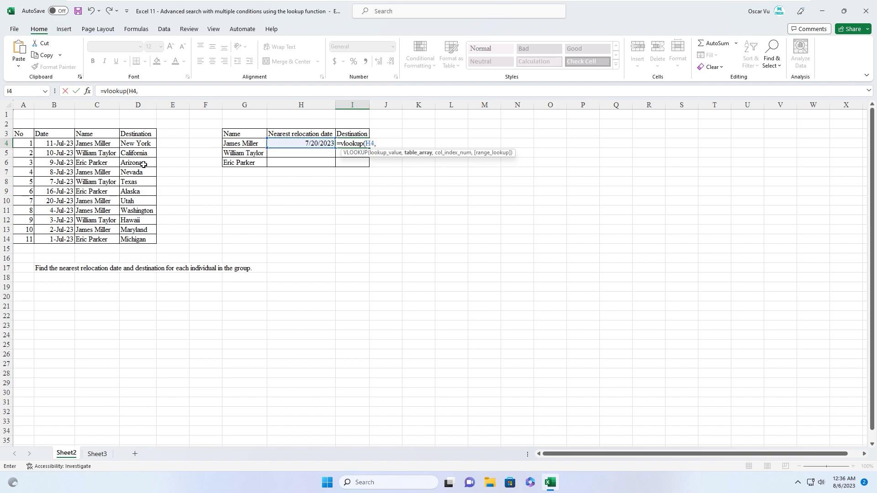
Step: Set the absolute range $B$4:$D$14 as the table array, return column 3 with exact match 0, and enter the VLOOKUP formula
drag(47, 143, 134, 240)
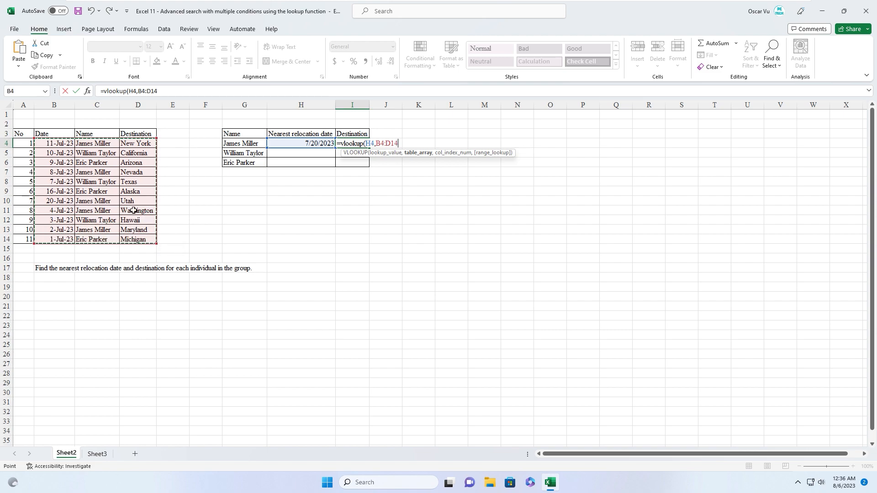
key(F4)
text(,)
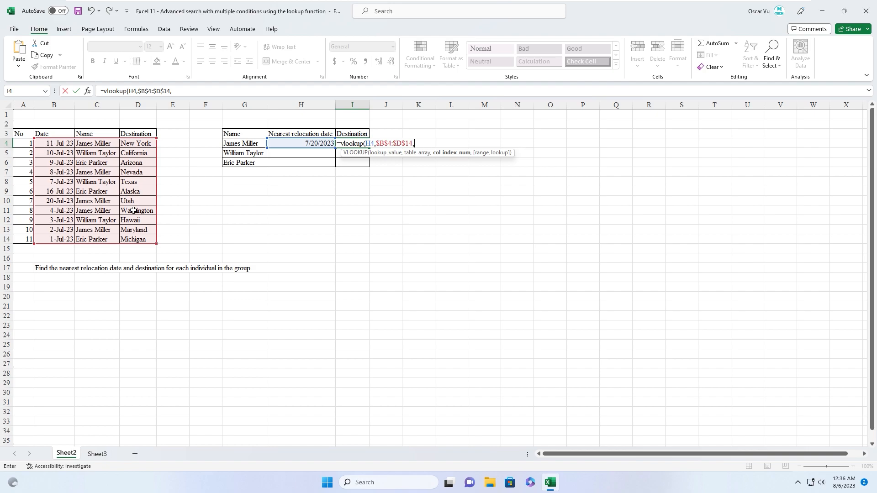
text(3,)
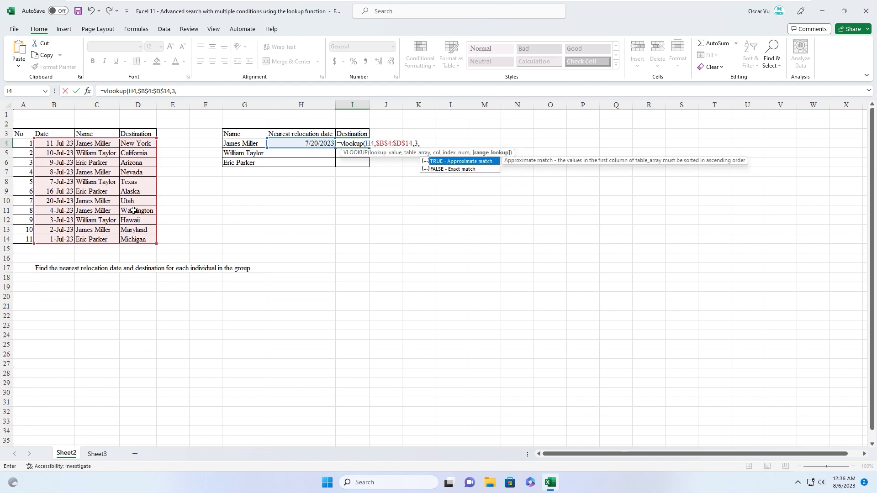
text(0)
text())
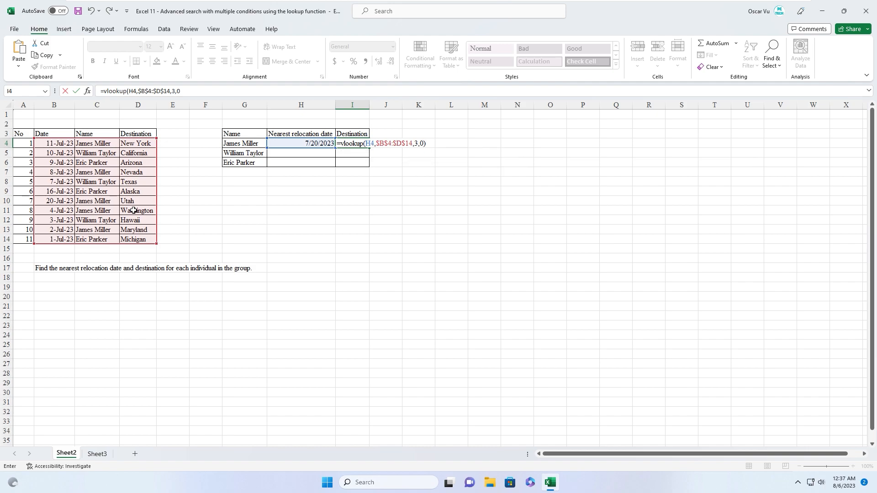
key(Return)
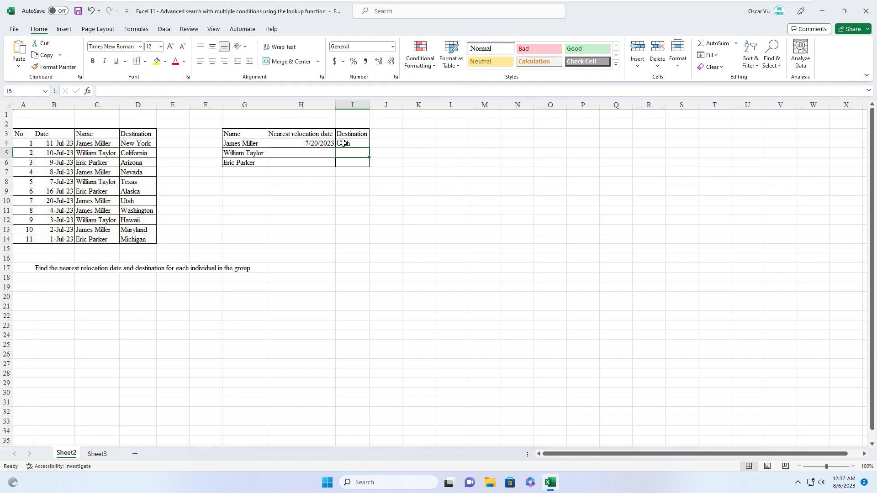
Step: Check the result against source row 10, and fill the formulas in H4:I4 down through row 6
click(137, 201)
click(6, 201)
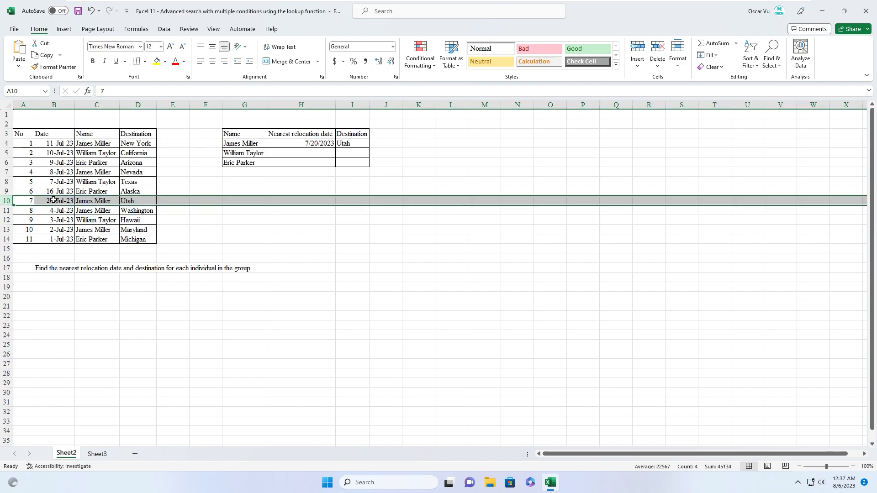
drag(287, 143, 350, 164)
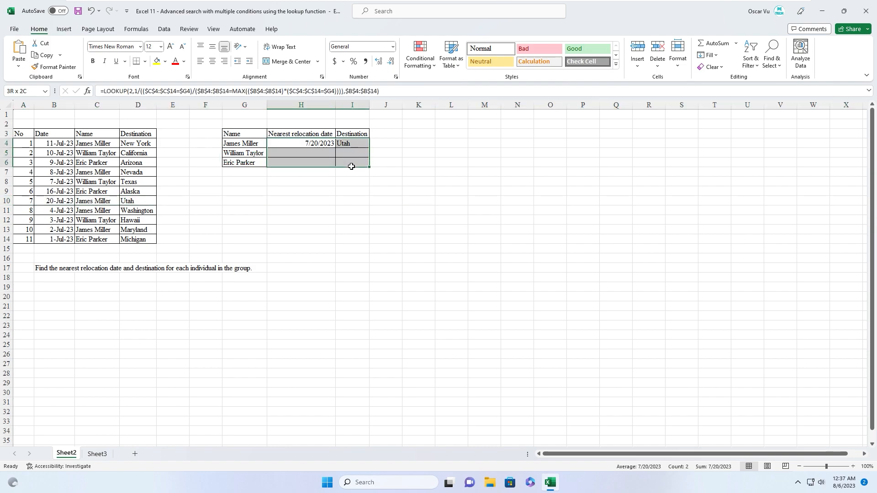
key(ctrl+d)
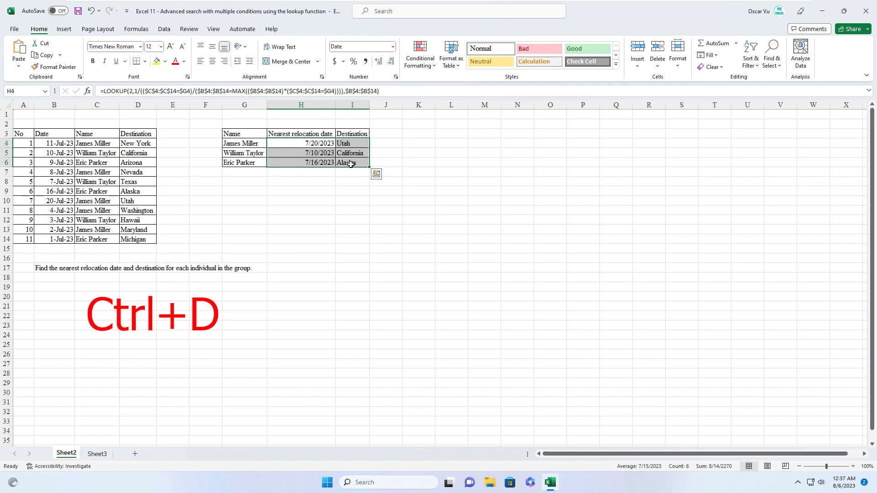
click(316, 181)
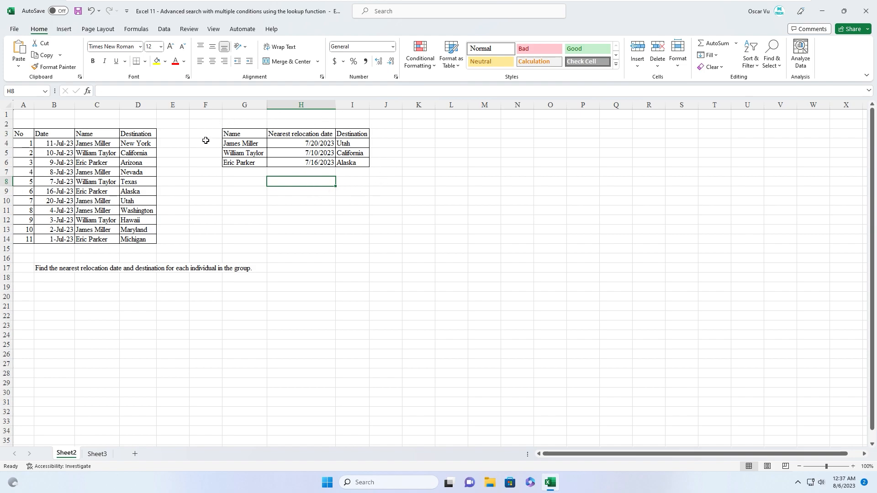
Step: Inspect the copied LOOKUP formula in H5
click(348, 183)
click(294, 155)
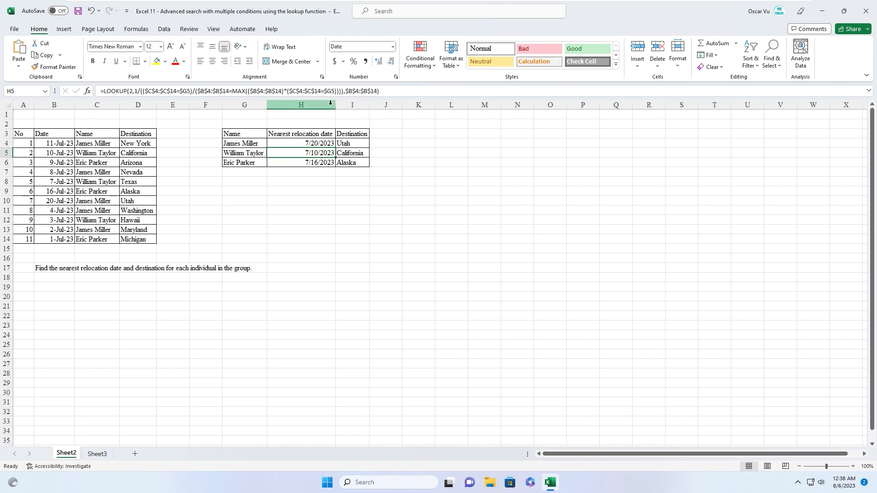
click(303, 219)
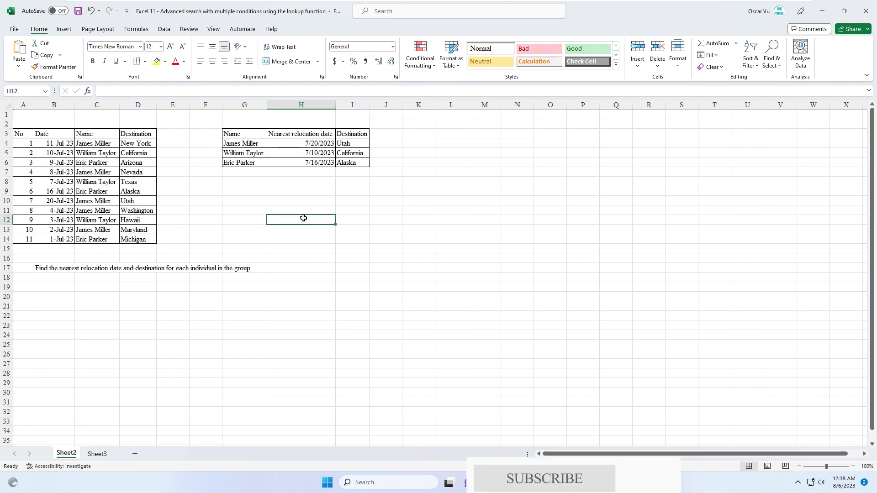